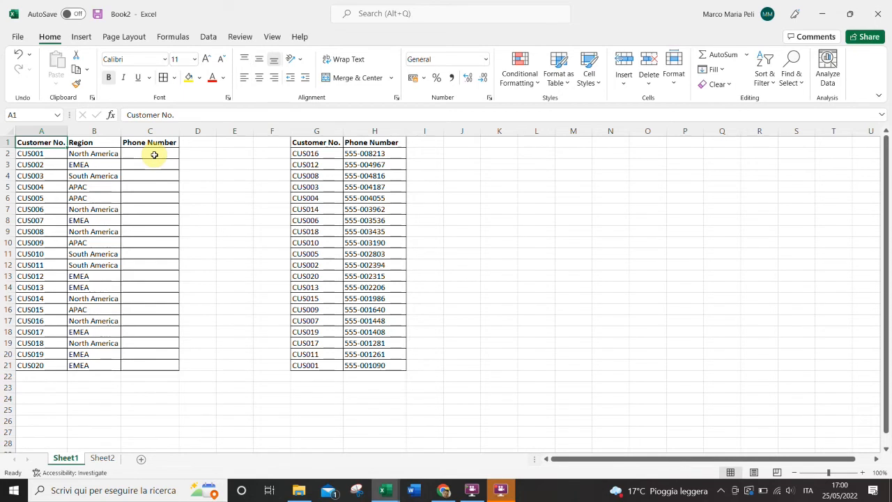
# Try copying the phone number from H21 into C2 by hand, and clear C2 again.
pyautogui.click(51, 154)
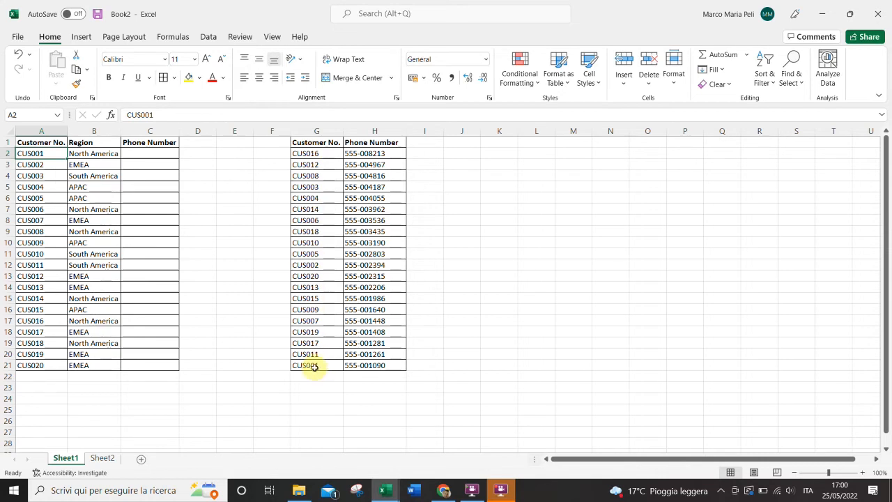
pyautogui.hotkey('ctrl', 'End')
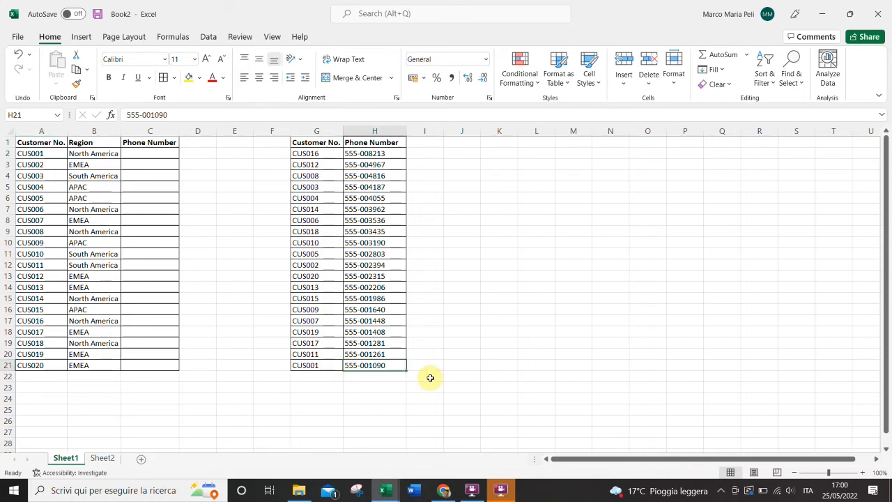
pyautogui.hotkey('ctrl', 'c')
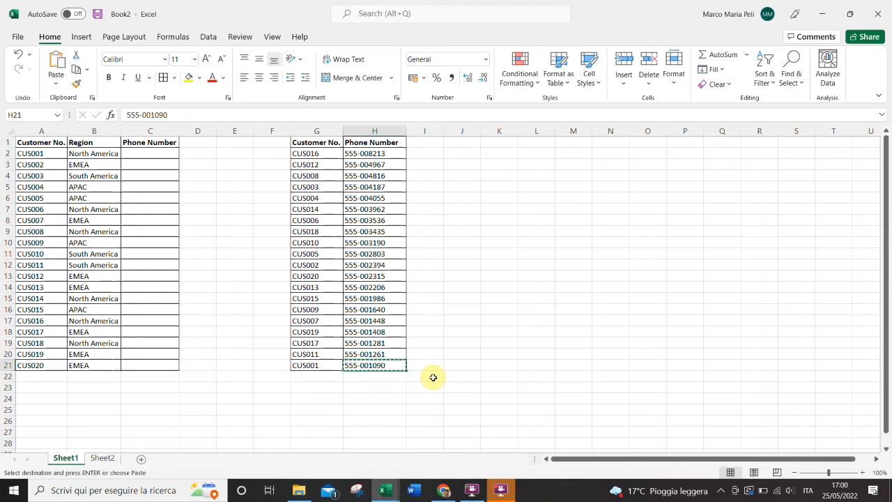
pyautogui.click(152, 153)
pyautogui.hotkey('ctrl', 'v')
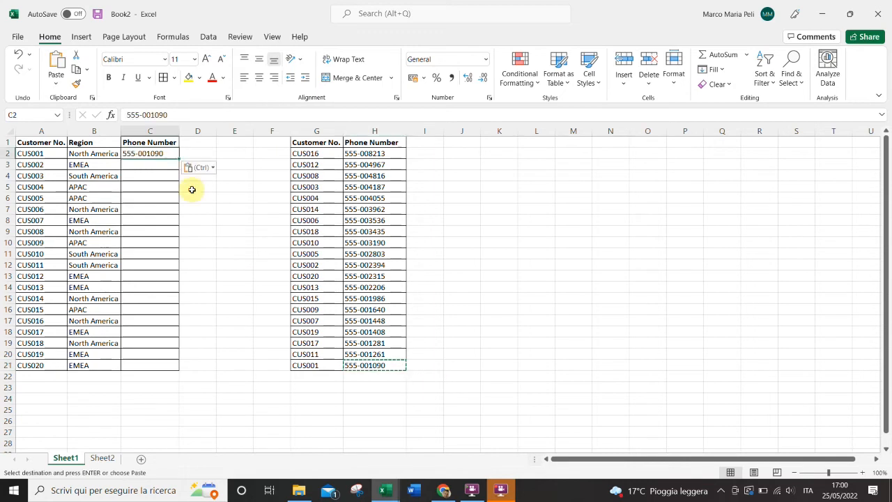
pyautogui.press('BackSpace')
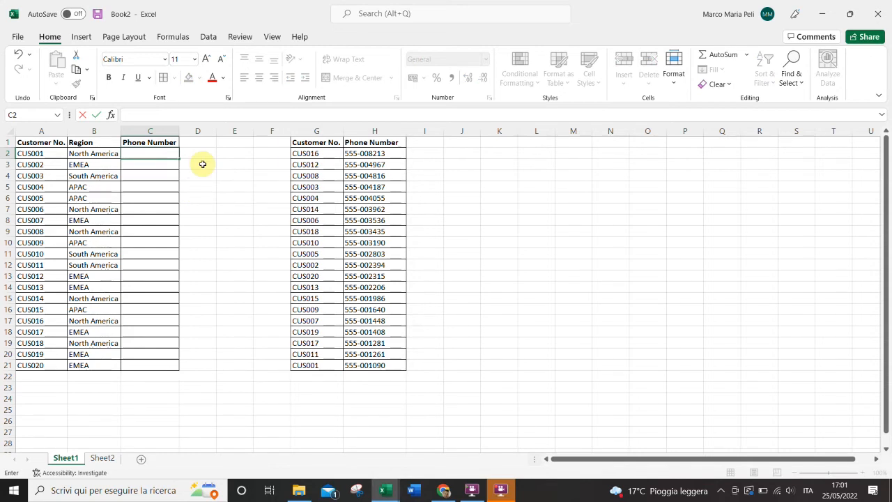
# Start an XLOOKUP formula in C2 with A2 as the lookup value and G2:G21 as the lookup array.
pyautogui.write('=')
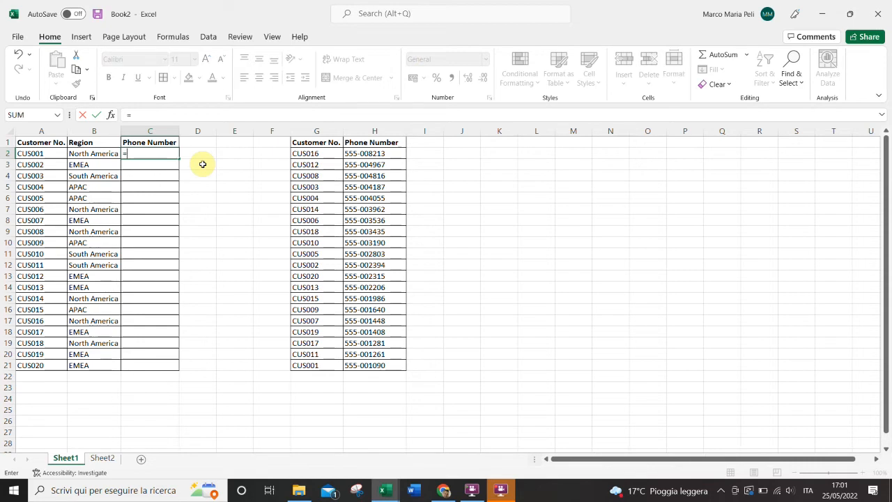
pyautogui.write('xl')
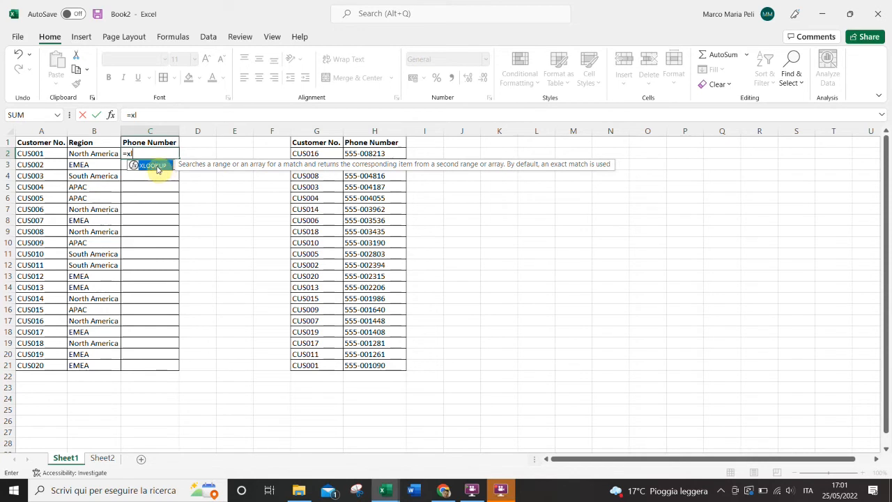
pyautogui.press('Tab')
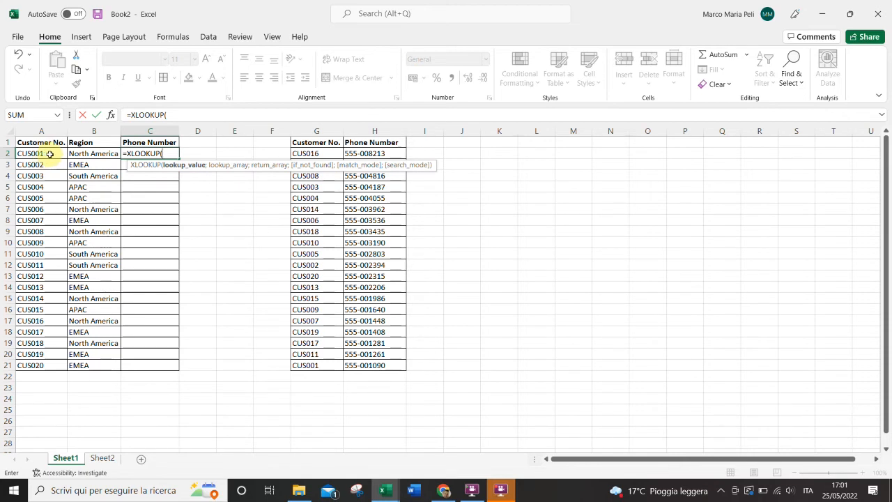
pyautogui.press('Left')
pyautogui.press('Left')
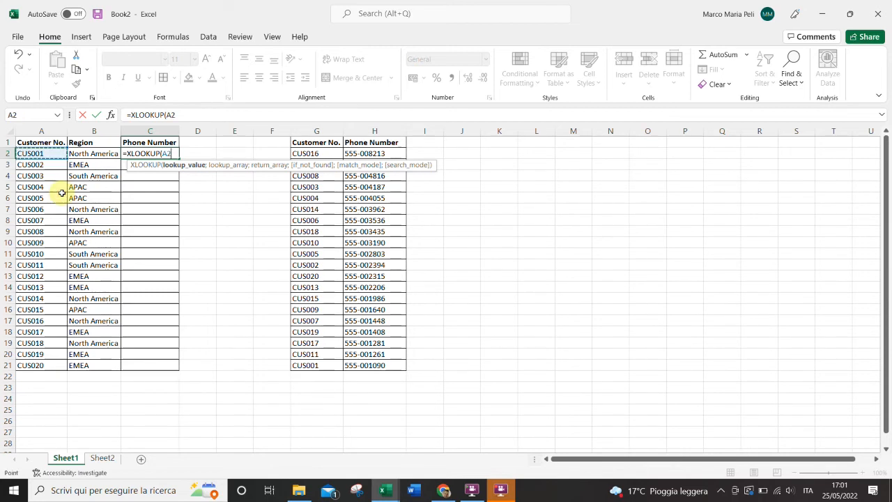
pyautogui.write(';')
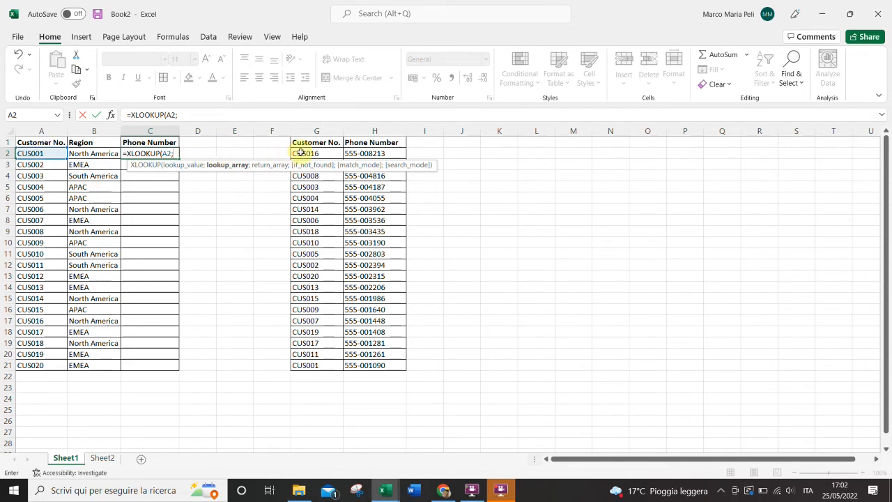
pyautogui.moveTo(307, 153); pyautogui.dragTo(308, 364)
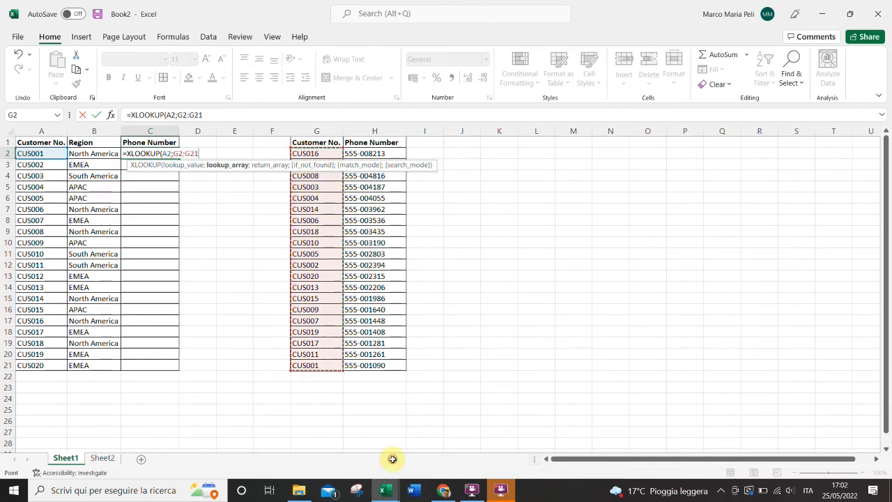
# Complete the XLOOKUP with return array H2:H21, an empty string "" if not found and match mode 0, and enter it.
pyautogui.write(';')
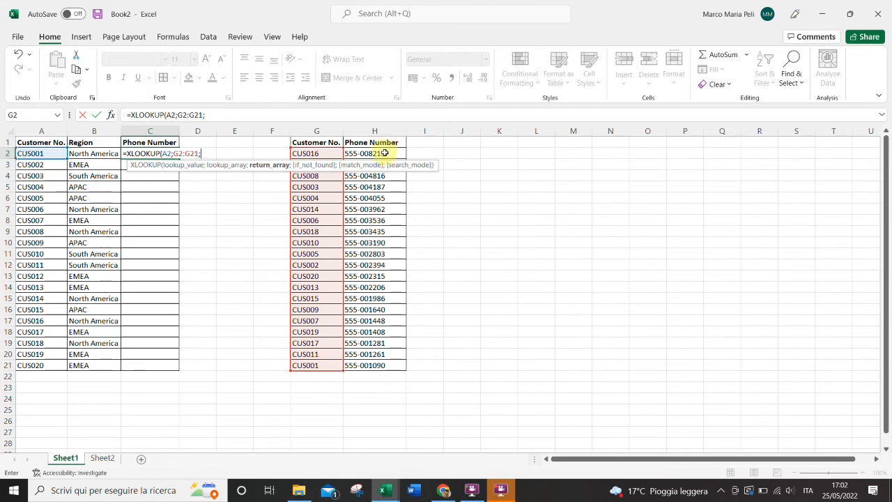
pyautogui.moveTo(385, 153); pyautogui.dragTo(377, 367)
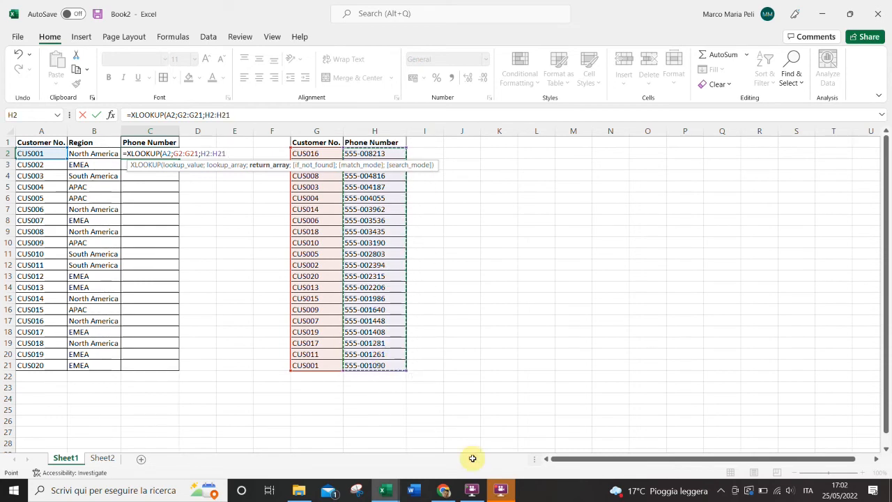
pyautogui.write(';')
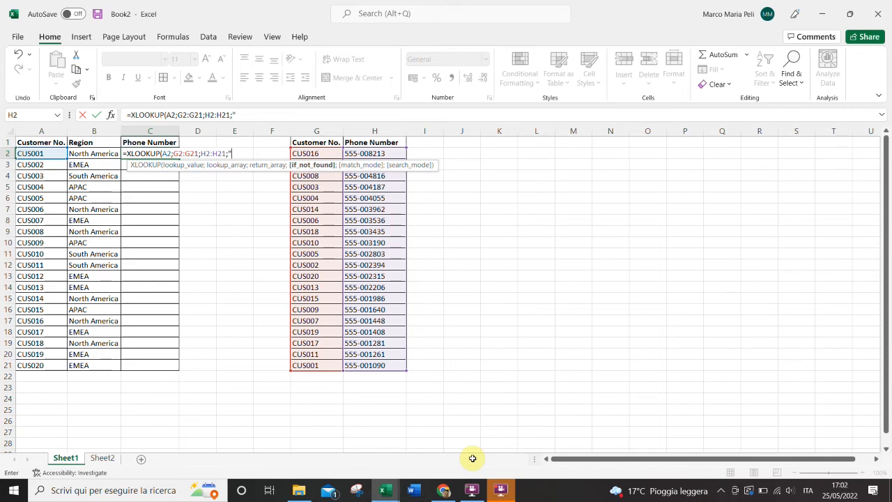
pyautogui.write('";')
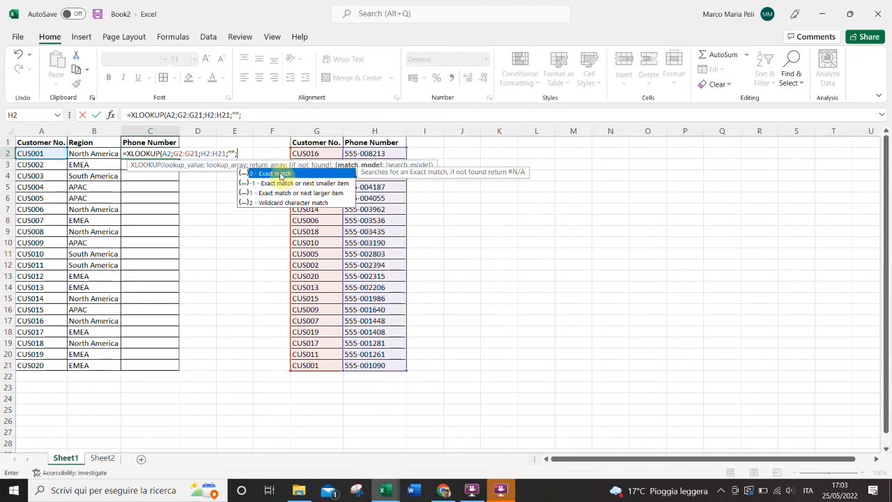
pyautogui.write('0')
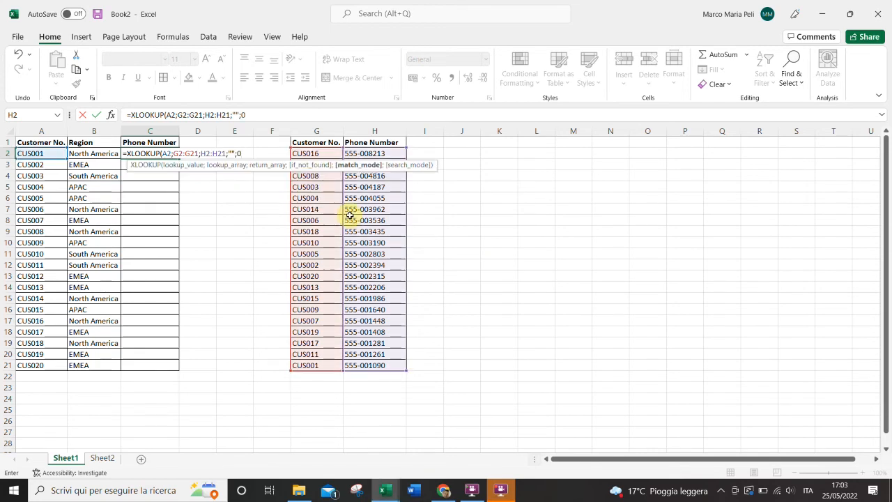
pyautogui.write(')')
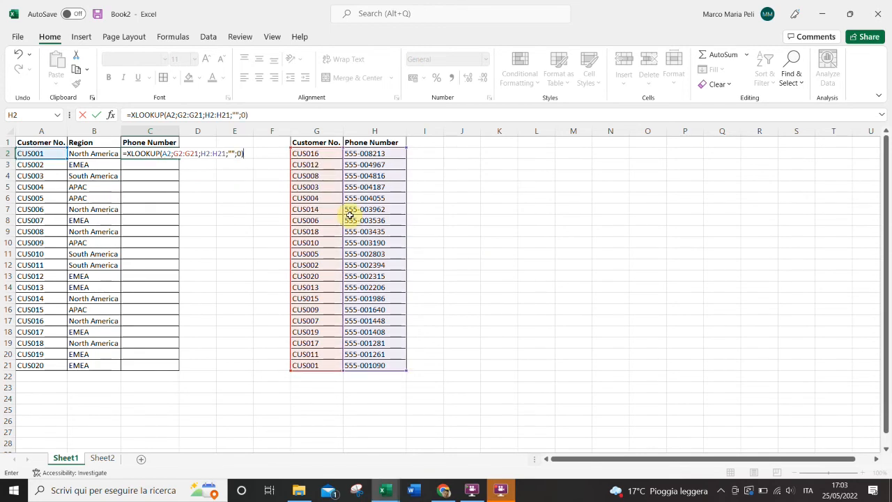
pyautogui.press('Return')
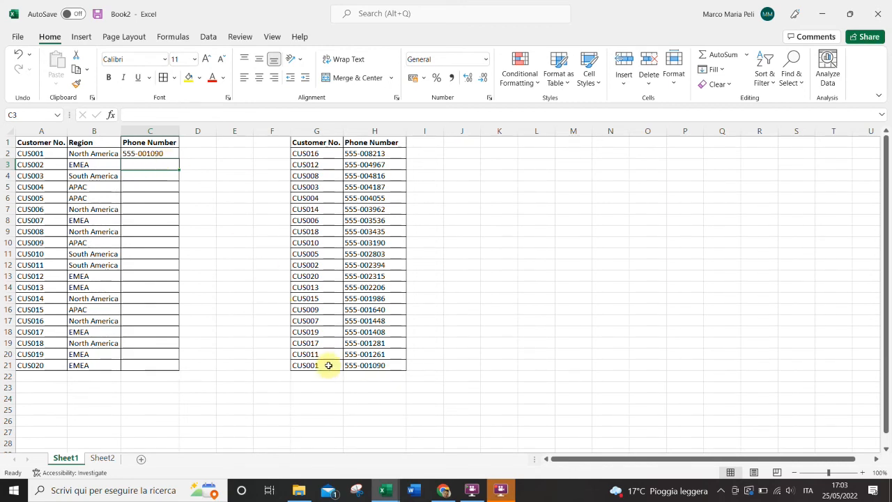
# Fill the XLOOKUP formula with relative ranges from C2 down to C21.
pyautogui.click(197, 153)
pyautogui.press('Left')
pyautogui.moveTo(178, 159); pyautogui.dragTo(174, 368)
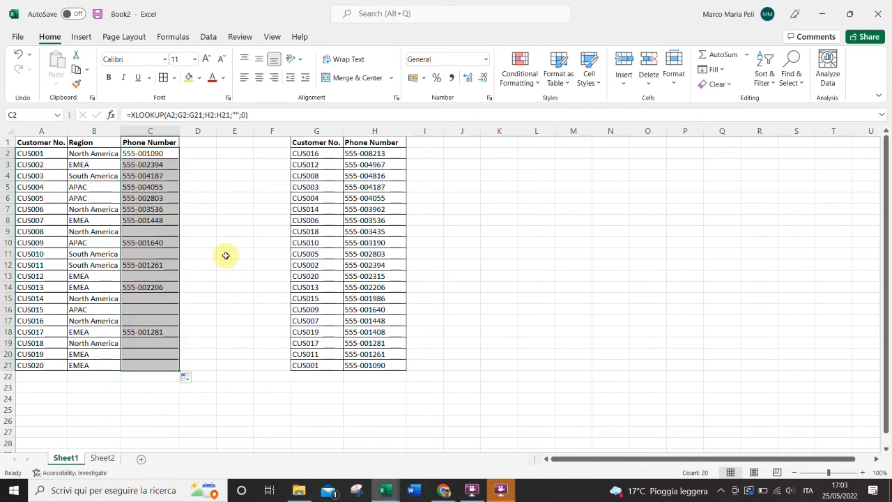
# Inspect which lookup and return ranges the copied XLOOKUP formulas in C9 and C10 refer to.
pyautogui.click(166, 232)
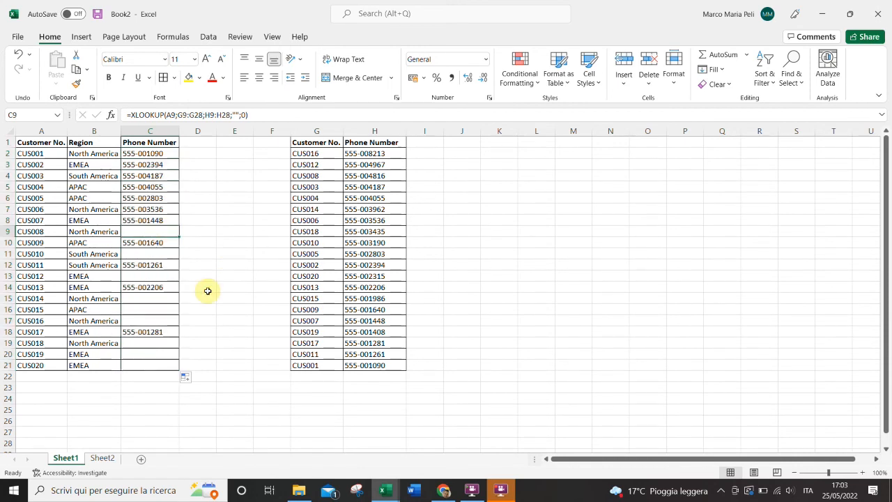
pyautogui.click(252, 115)
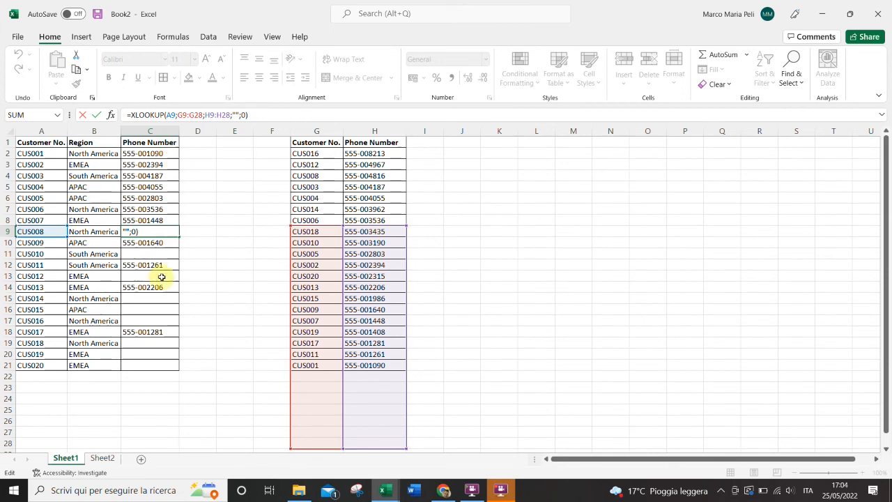
pyautogui.press('Return')
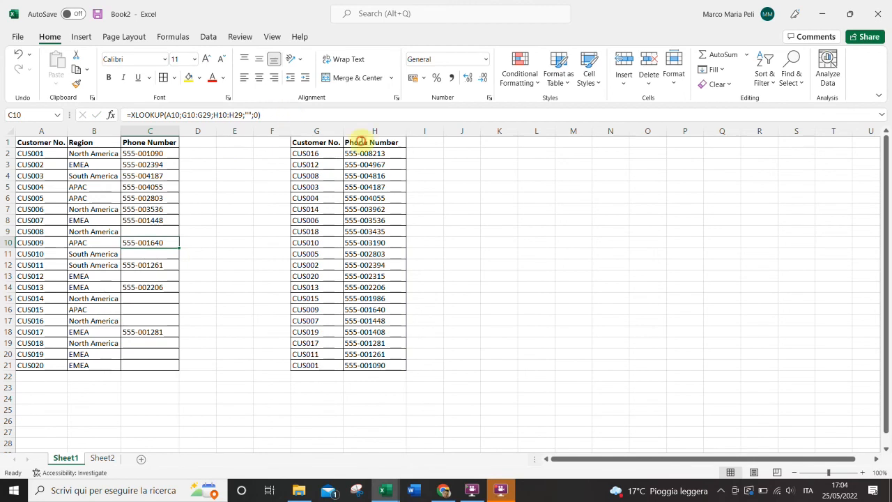
pyautogui.click(288, 114)
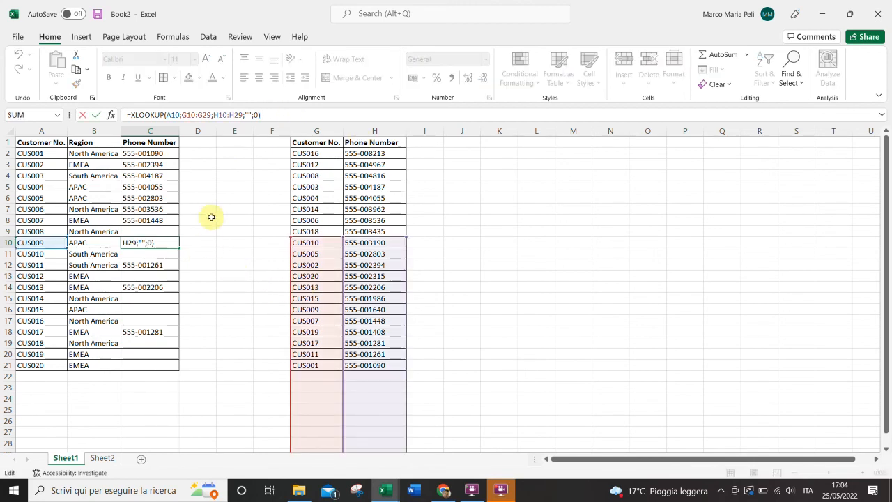
pyautogui.click(209, 222)
# Make both ranges in the C2 XLOOKUP formula absolute, as $G$2:$G$21 and $H$2:$H$21.
pyautogui.click(153, 154)
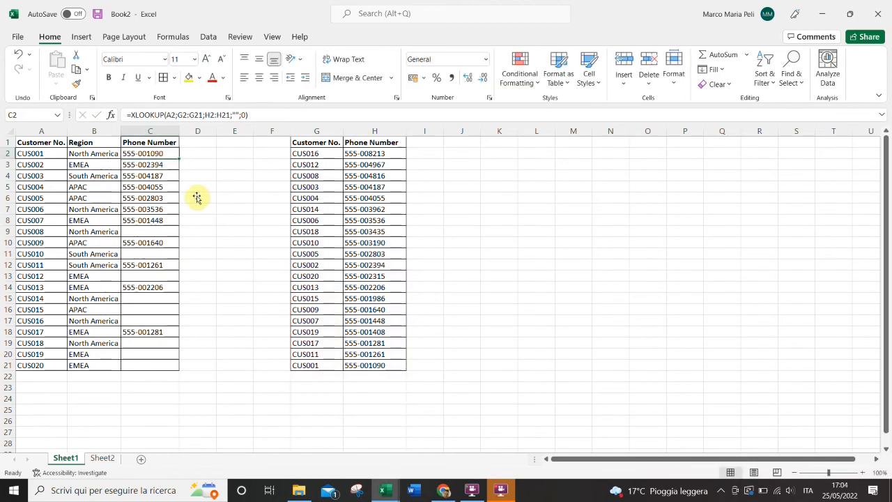
pyautogui.click(186, 115)
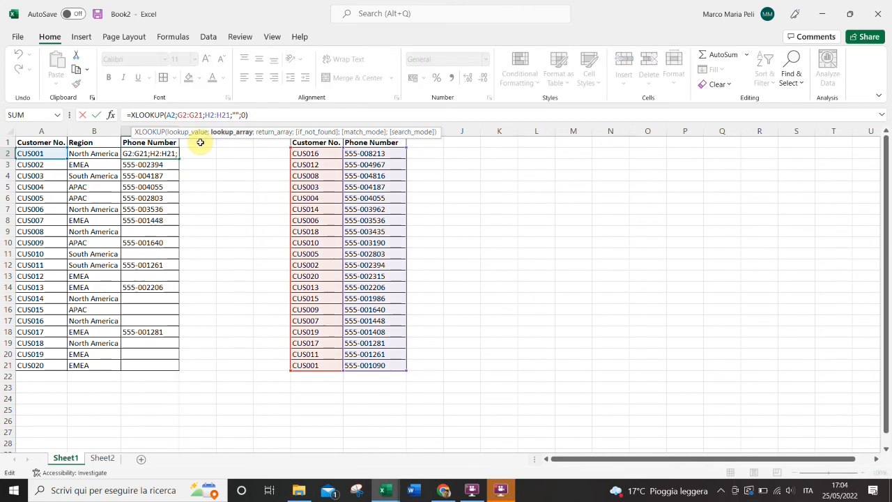
pyautogui.press('F4')
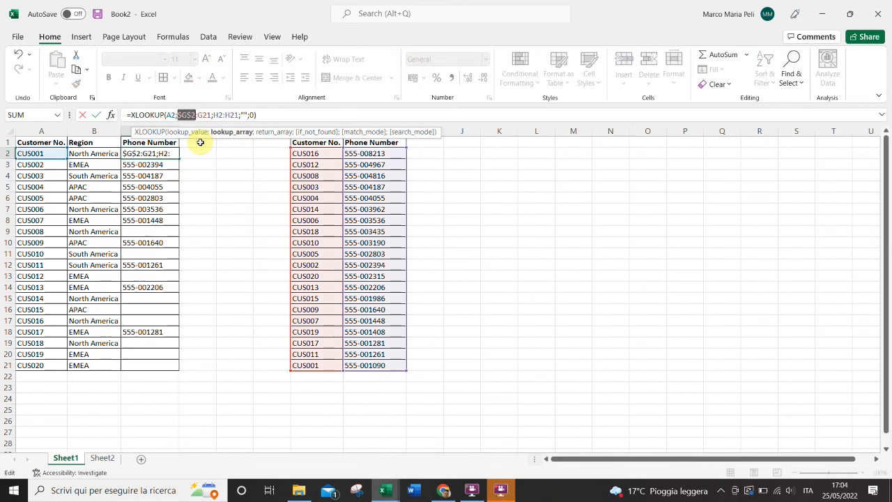
pyautogui.click(203, 116)
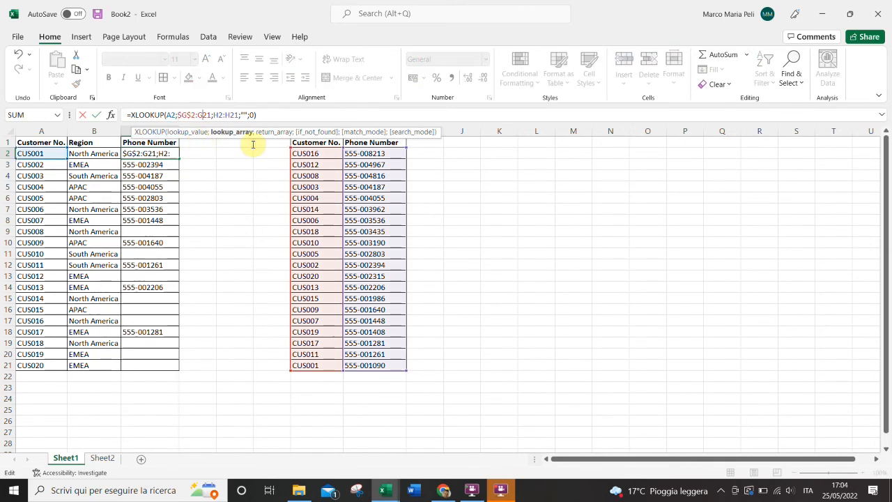
pyautogui.press('F4')
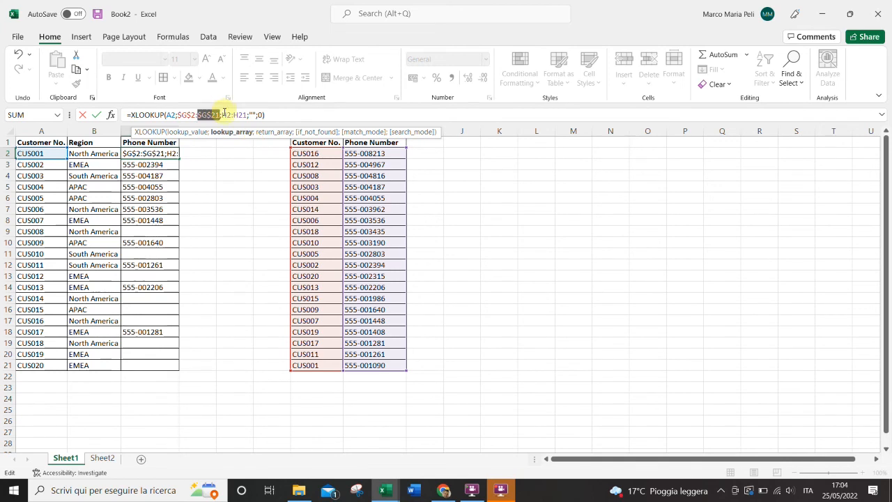
pyautogui.click(227, 115)
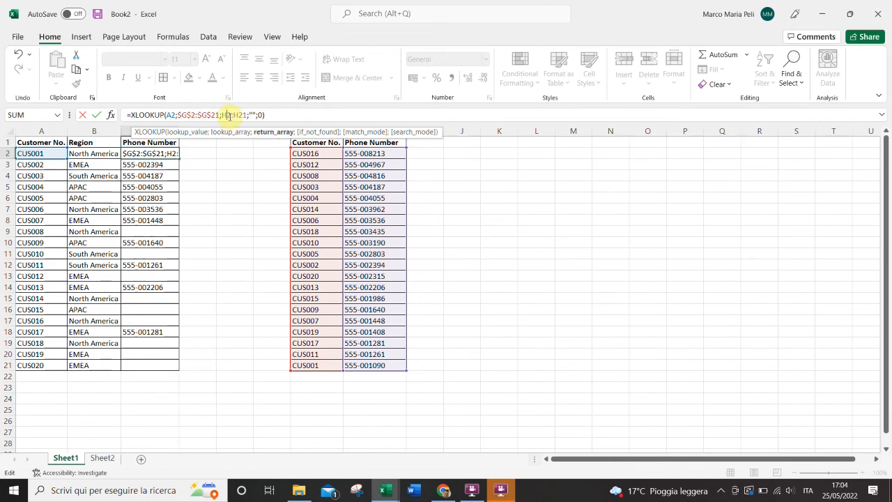
pyautogui.press('F4')
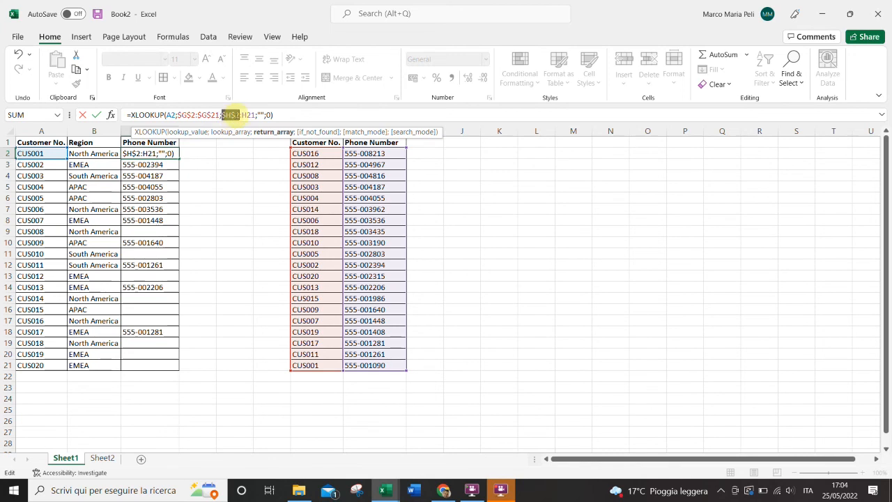
pyautogui.press('Right')
pyautogui.press('Right')
pyautogui.press('F4')
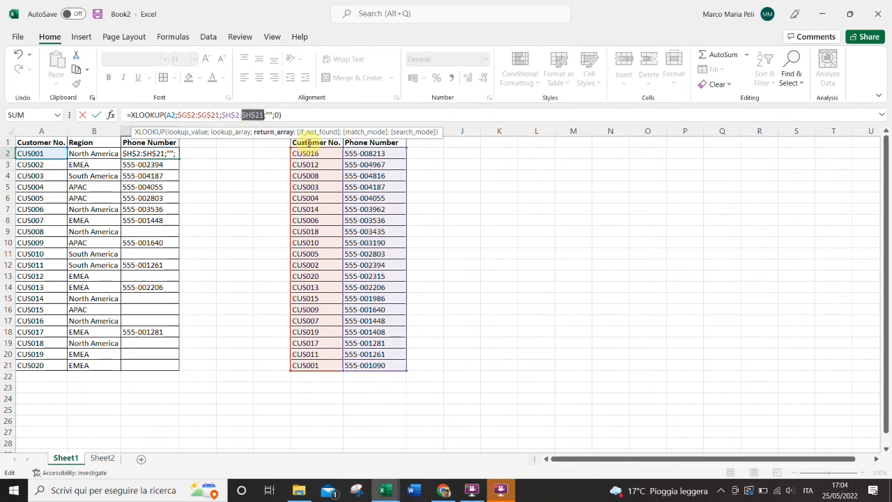
pyautogui.press('Return')
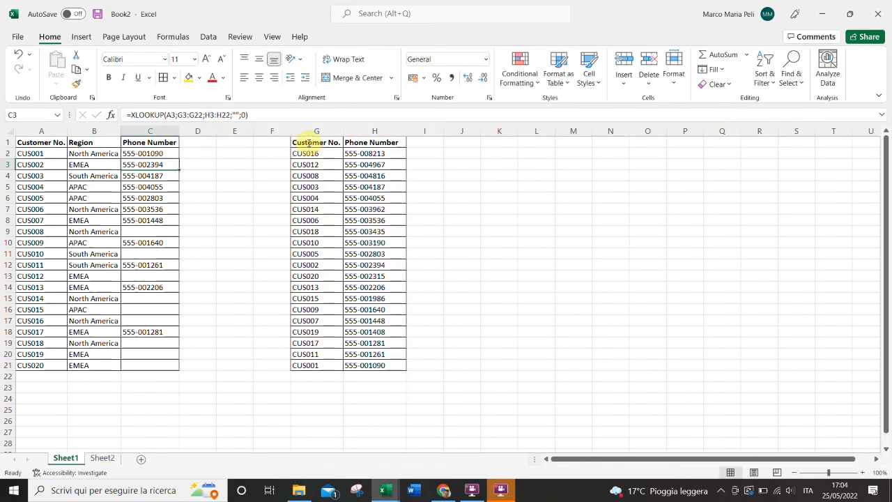
# Fill the corrected XLOOKUP formula with absolute ranges from C2 down to C21.
pyautogui.click(161, 154)
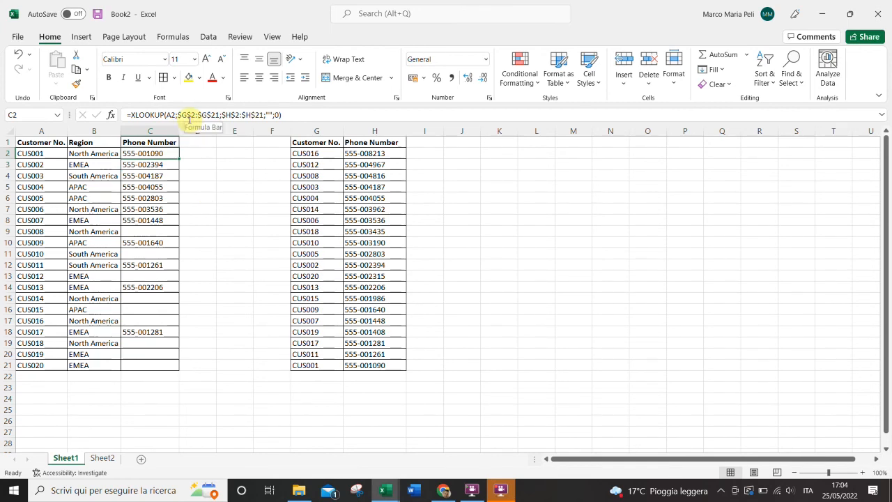
pyautogui.moveTo(178, 159); pyautogui.dragTo(179, 370)
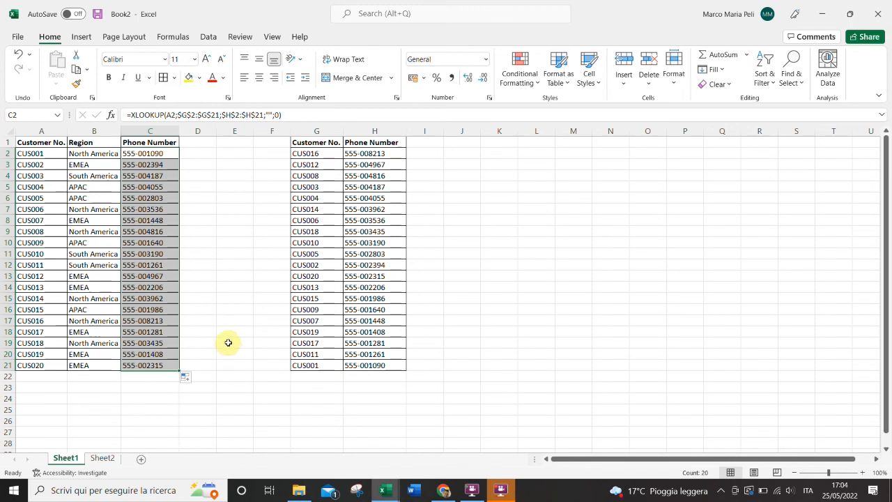
pyautogui.click(34, 343)
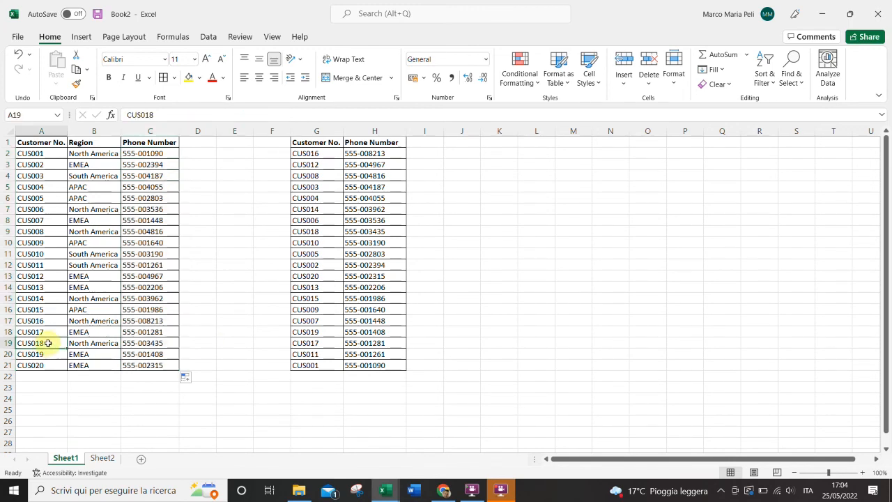